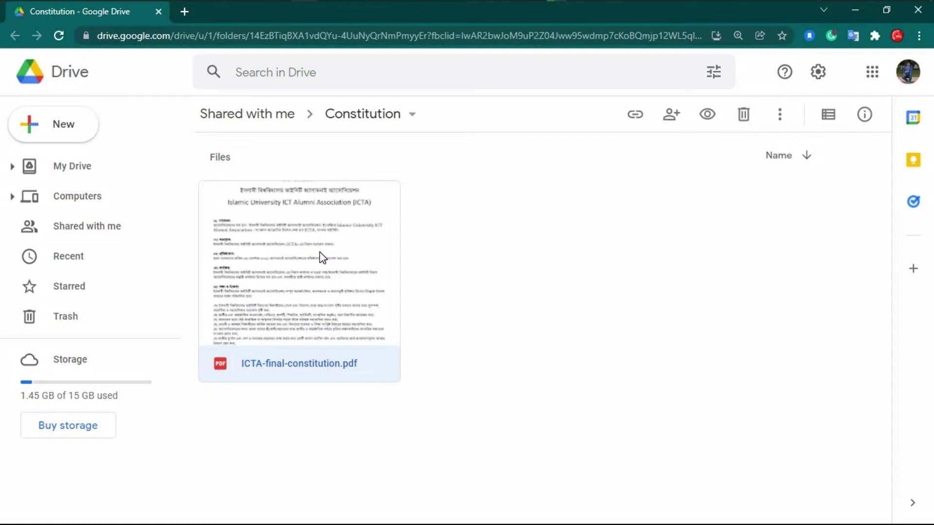
- Download the Drive constitution PDF through IDM as ICTA-final-constitution_4.pdf into the drive D IDM folder
{"action": "double_click", "coordinate": [294, 261]}
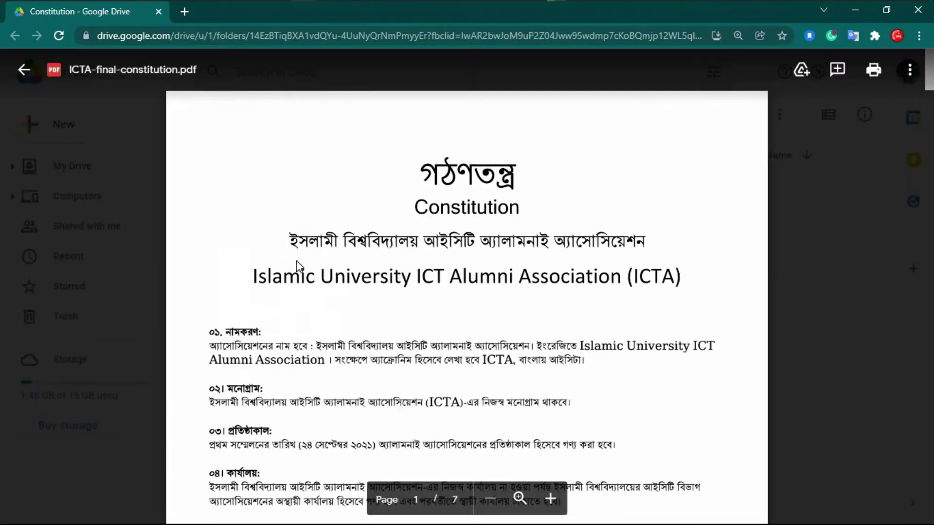
{"action": "scroll", "coordinate": [398, 261], "scroll_direction": "down", "scroll_amount": 20}
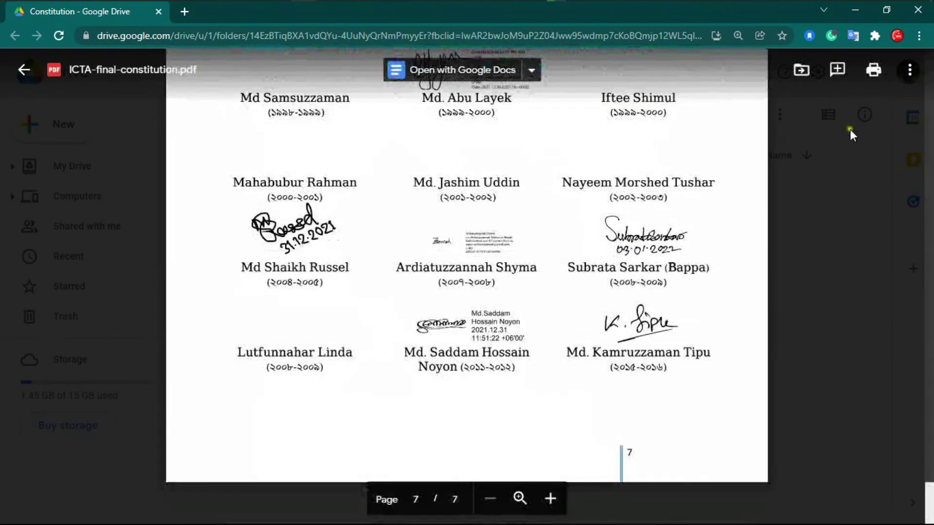
{"action": "left_click", "coordinate": [909, 70]}
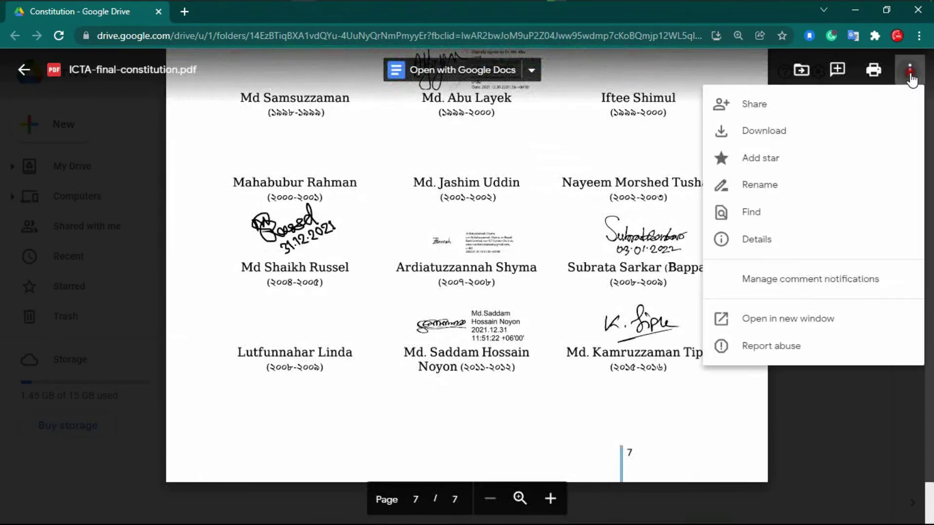
{"action": "left_click", "coordinate": [774, 130]}
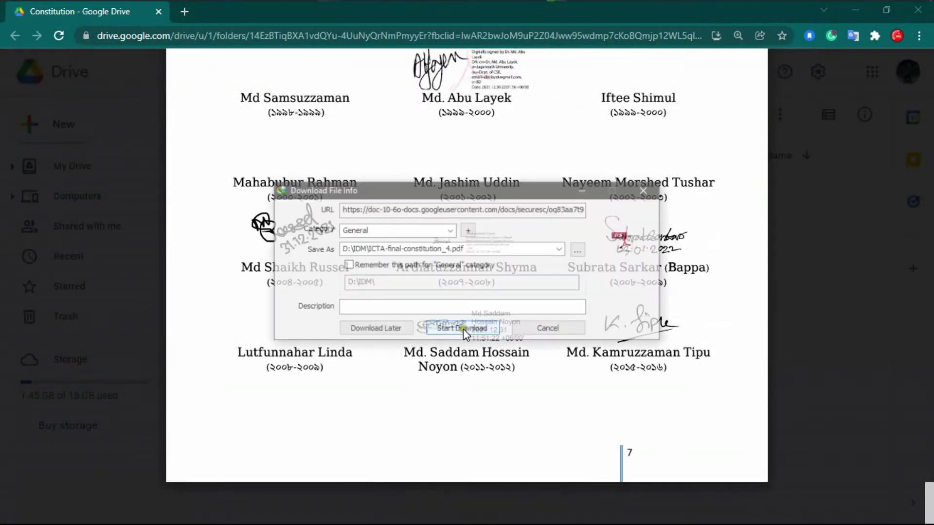
{"action": "left_click", "coordinate": [463, 329]}
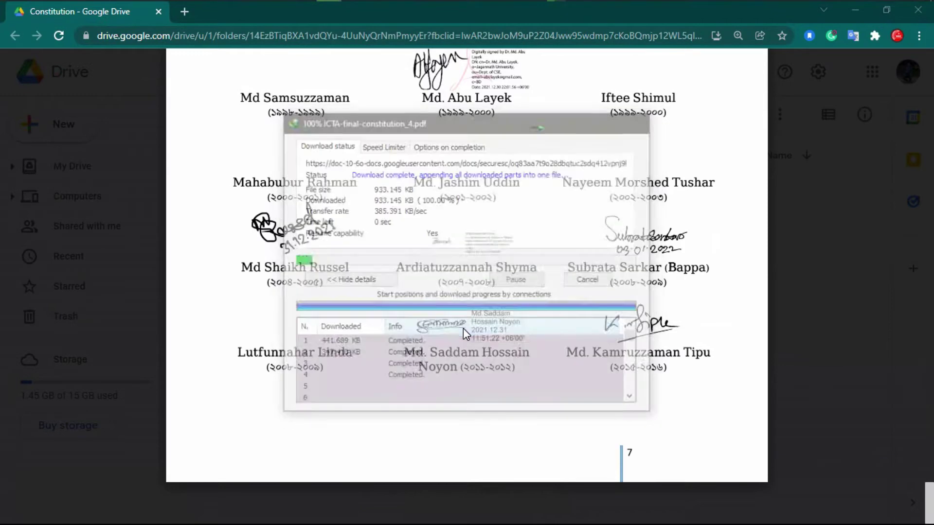
{"action": "left_click", "coordinate": [475, 317]}
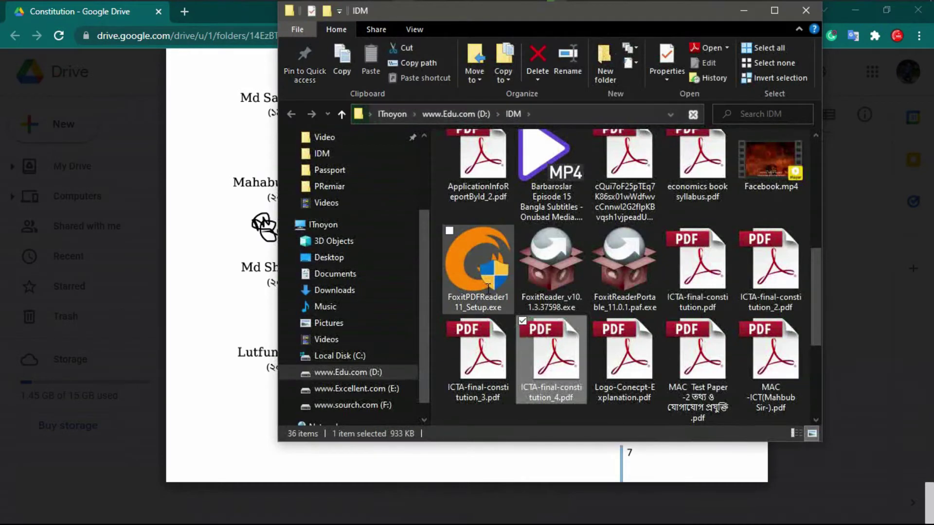
- Open ICTA-final-constitution_4.pdf from File Explorer in Microsoft Edge
{"action": "left_click", "coordinate": [544, 348]}
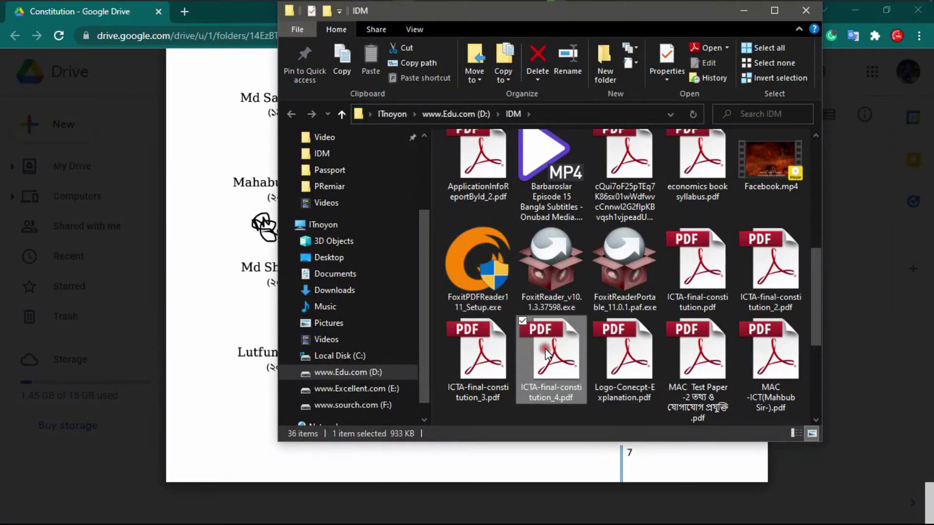
{"action": "right_click", "coordinate": [546, 350]}
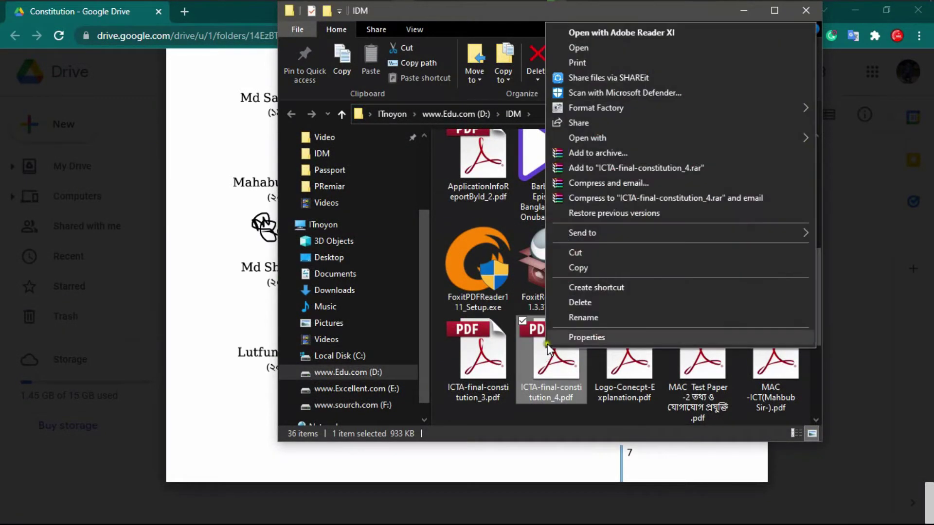
{"action": "mouse_move", "coordinate": [614, 140]}
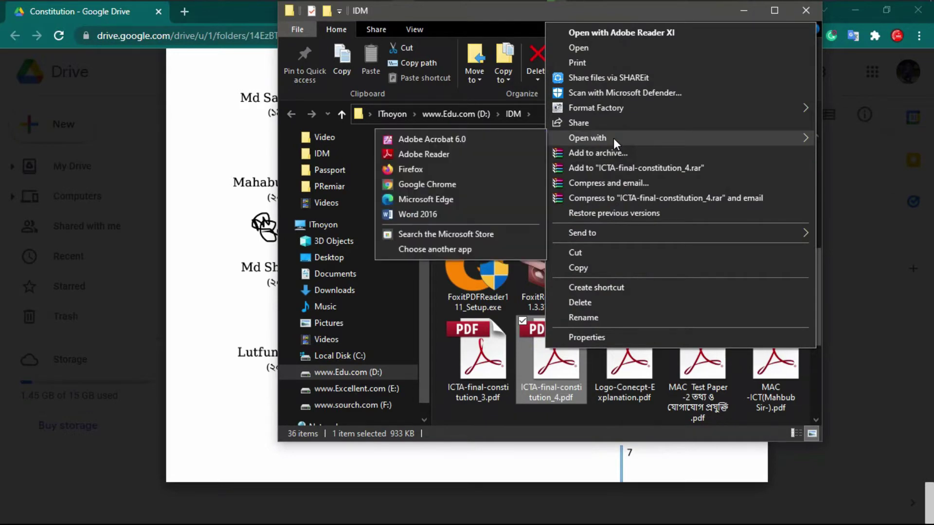
{"action": "left_click", "coordinate": [457, 199]}
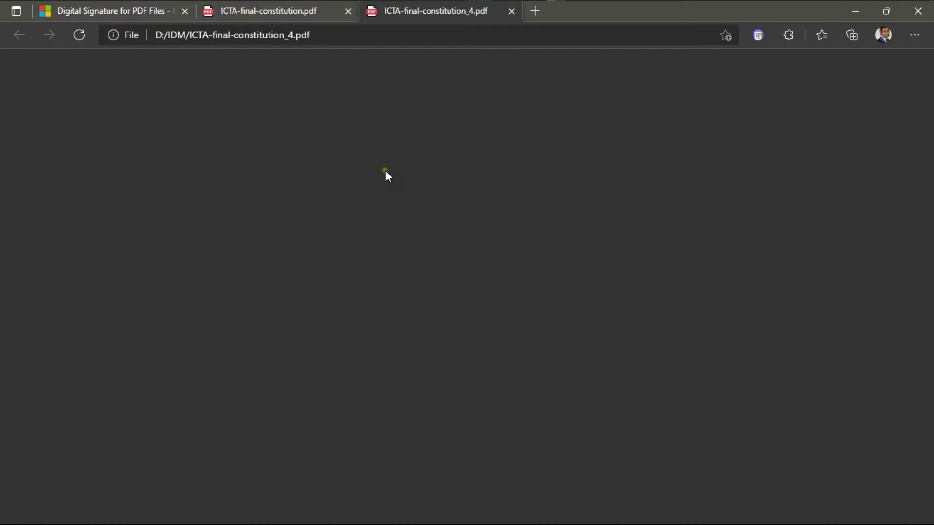
- Scroll the PDF toward page 7, then go to the Digital Signature for PDF Files add-ons page
{"action": "scroll", "coordinate": [396, 214], "scroll_direction": "down", "scroll_amount": 20}
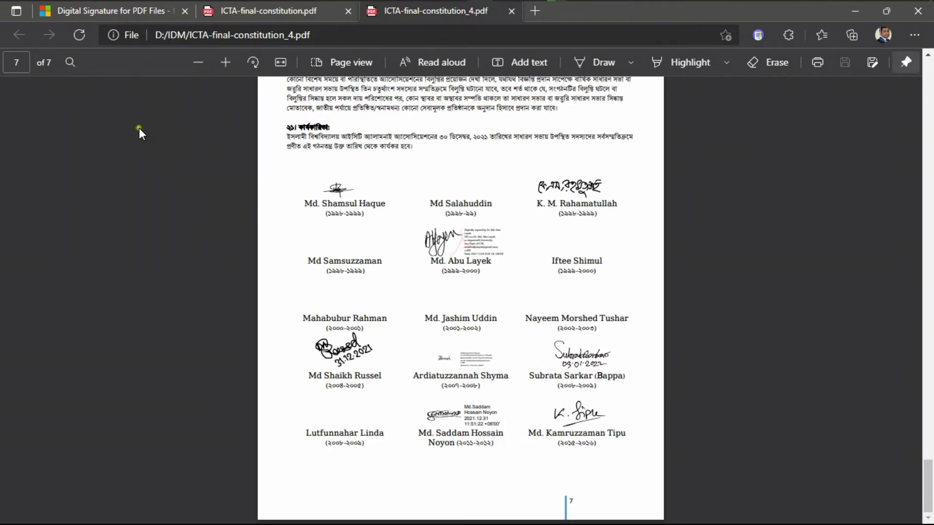
{"action": "left_click", "coordinate": [124, 11]}
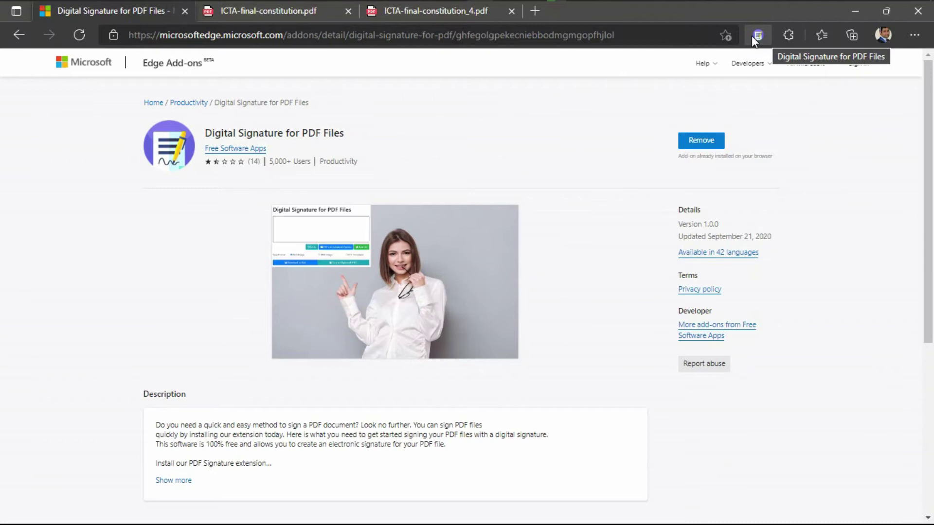
- Back on the ICTA-final-constitution_4.pdf tab, launch the Digital Signature for PDF Files extension
{"action": "left_click", "coordinate": [435, 11]}
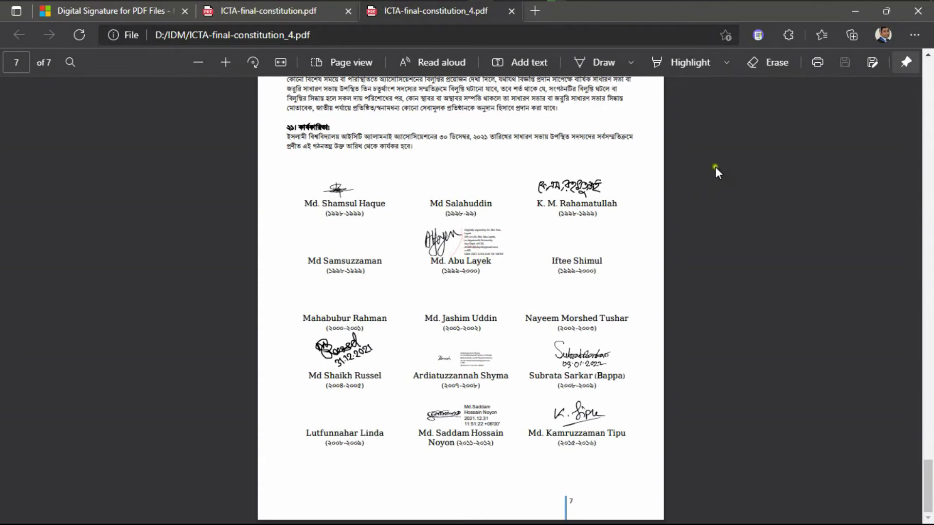
{"action": "left_click", "coordinate": [757, 36]}
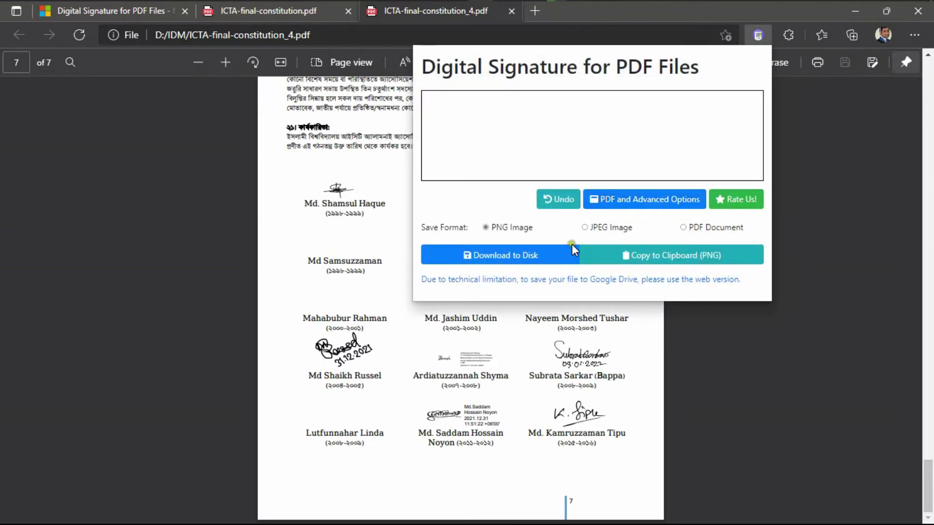
- Load ICTA-final-constitution.pdf into the full signature pad and display its page 7
{"action": "left_click", "coordinate": [647, 208]}
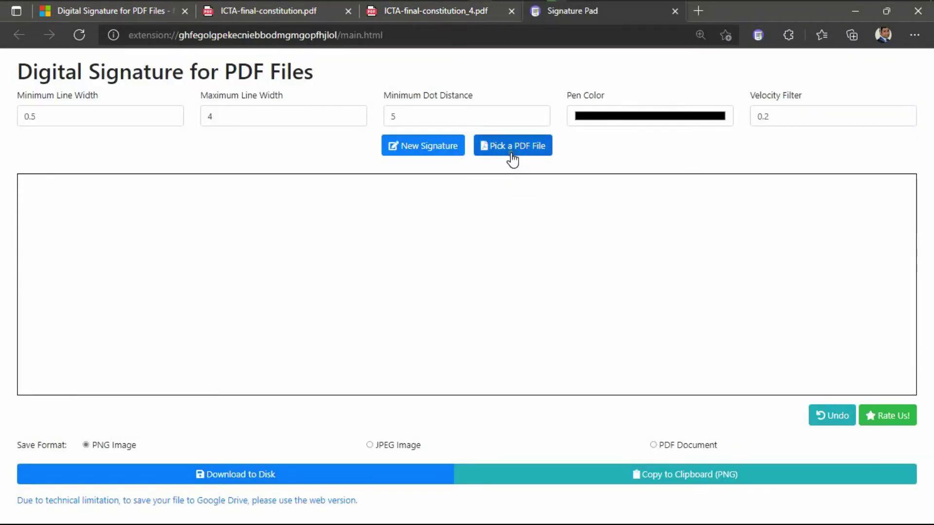
{"action": "left_click", "coordinate": [512, 152]}
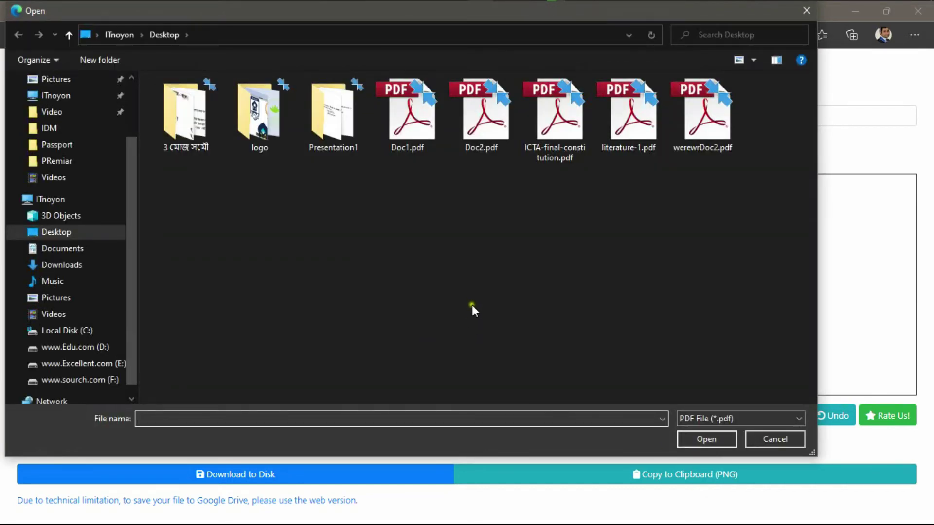
{"action": "left_click", "coordinate": [553, 146]}
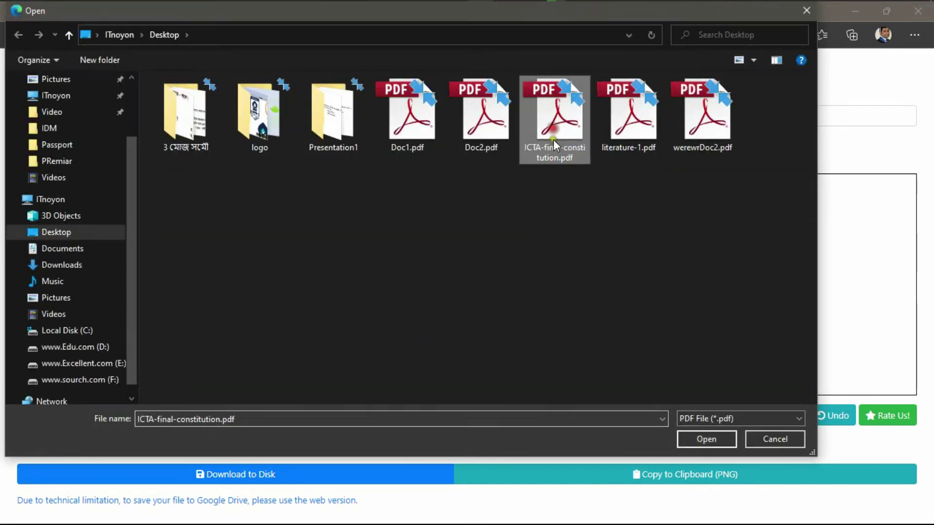
{"action": "left_click", "coordinate": [706, 440]}
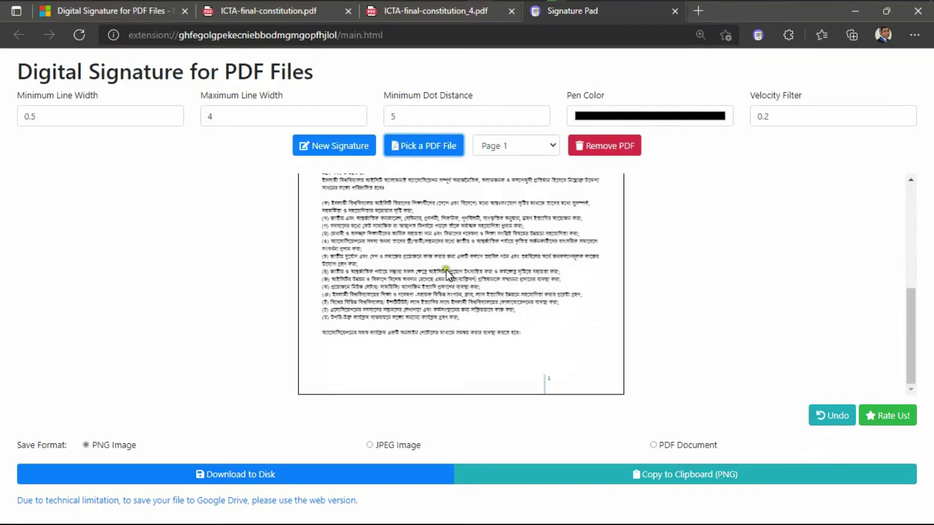
{"action": "left_click", "coordinate": [545, 150]}
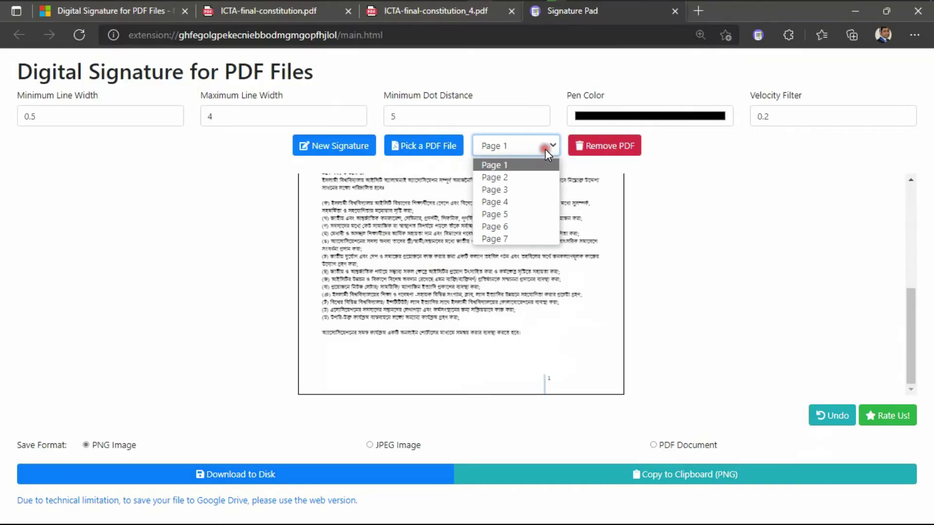
{"action": "left_click", "coordinate": [528, 240]}
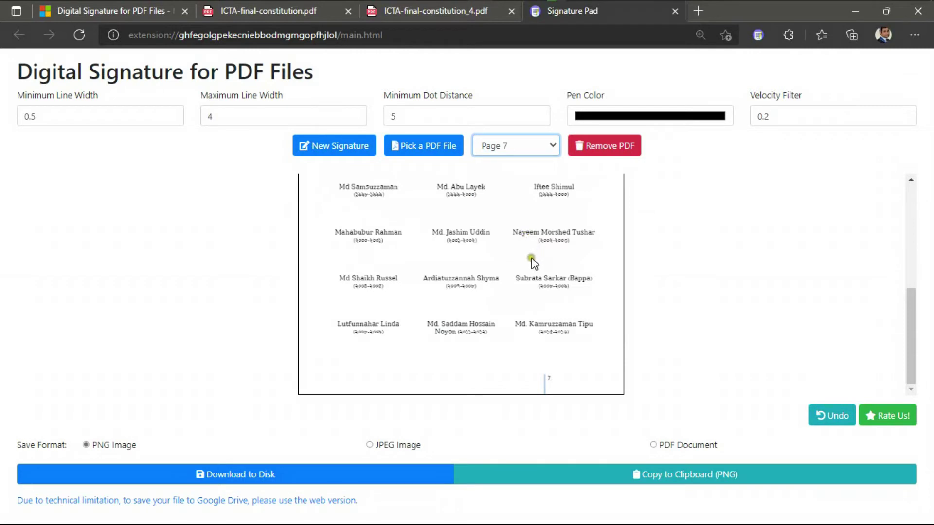
- Draw a new signature below the middle column of names on page 7
{"action": "left_click", "coordinate": [480, 253]}
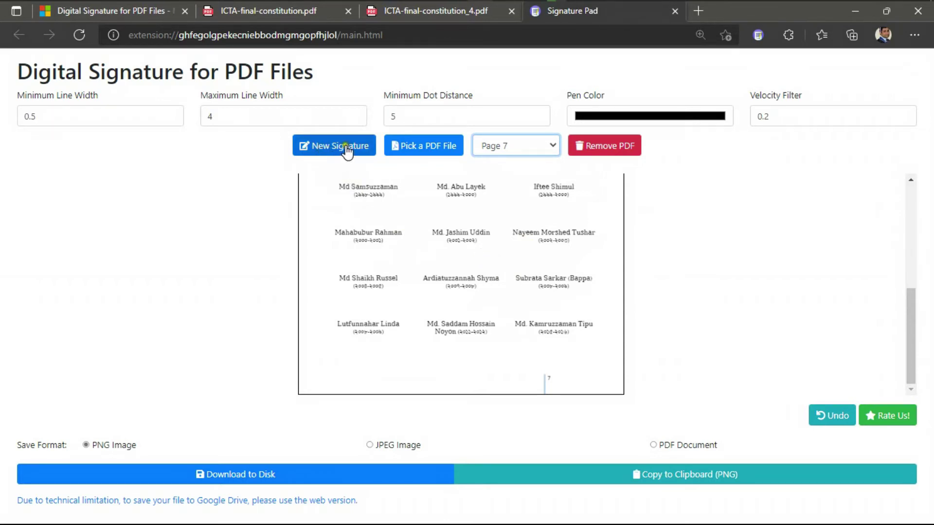
{"action": "left_click", "coordinate": [332, 151]}
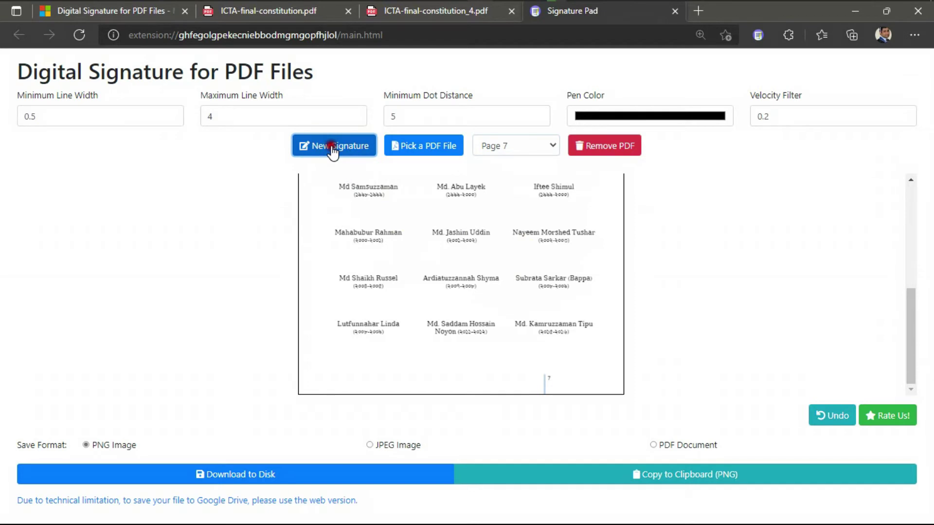
{"action": "mouse_move", "coordinate": [452, 347]}
{"action": "left_mouse_down"}
{"action": "mouse_move", "coordinate": [443, 348]}
{"action": "mouse_move", "coordinate": [446, 361]}
{"action": "mouse_move", "coordinate": [463, 364]}
{"action": "mouse_move", "coordinate": [455, 371]}
{"action": "mouse_move", "coordinate": [464, 360]}
{"action": "mouse_move", "coordinate": [487, 370]}
{"action": "mouse_move", "coordinate": [474, 370]}
{"action": "mouse_move", "coordinate": [509, 367]}
{"action": "mouse_move", "coordinate": [442, 376]}
{"action": "mouse_move", "coordinate": [514, 379]}
{"action": "left_mouse_up"}
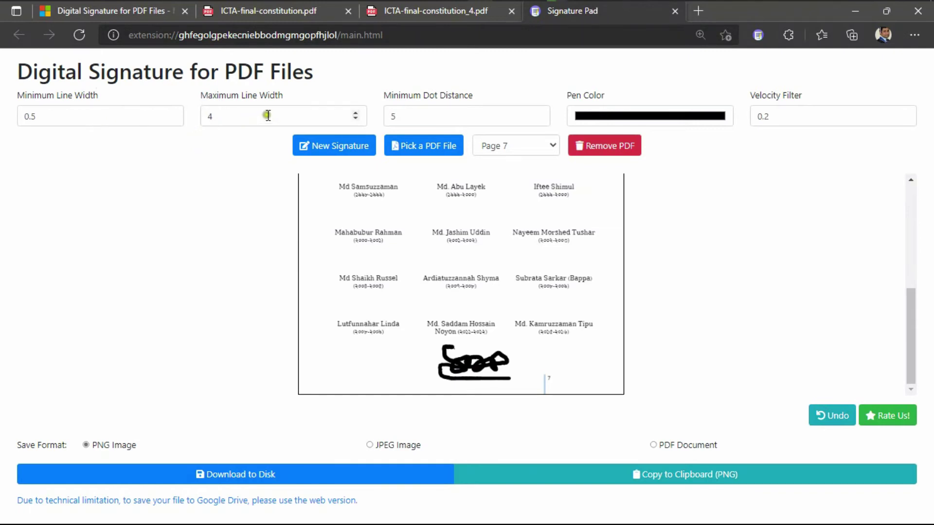
- Set maximum line width to 1.3, draw a second signature below the left names, and choose PDF output
{"action": "double_click", "coordinate": [356, 121]}
{"action": "type", "text": "1.3"}
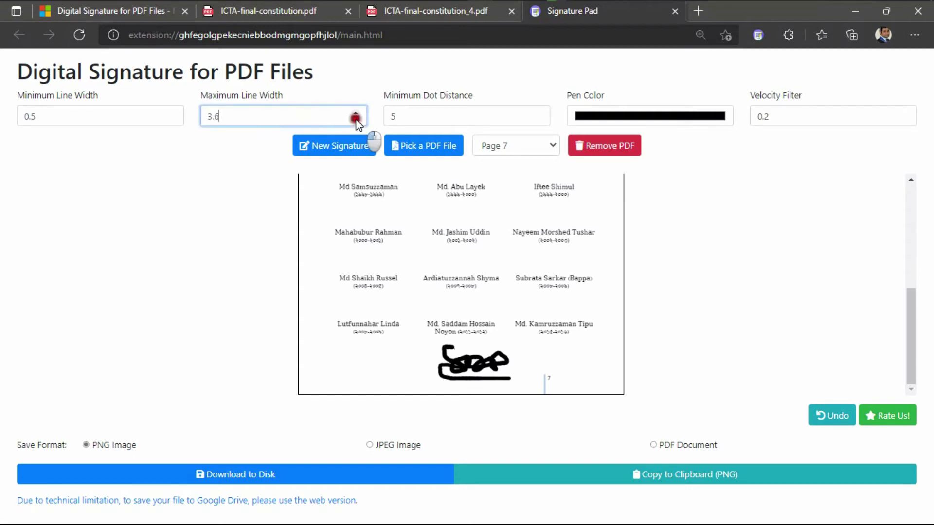
{"action": "left_click", "coordinate": [353, 348]}
{"action": "mouse_move", "coordinate": [354, 350]}
{"action": "left_mouse_down"}
{"action": "mouse_move", "coordinate": [344, 386]}
{"action": "mouse_move", "coordinate": [357, 372]}
{"action": "mouse_move", "coordinate": [377, 372]}
{"action": "mouse_move", "coordinate": [374, 384]}
{"action": "mouse_move", "coordinate": [384, 375]}
{"action": "mouse_move", "coordinate": [390, 384]}
{"action": "mouse_move", "coordinate": [409, 378]}
{"action": "left_mouse_up"}
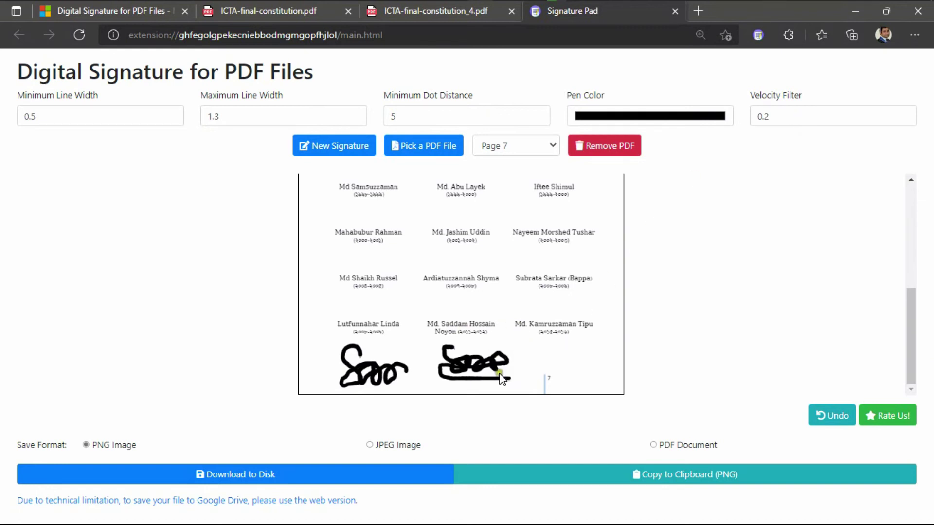
{"action": "left_click", "coordinate": [651, 445]}
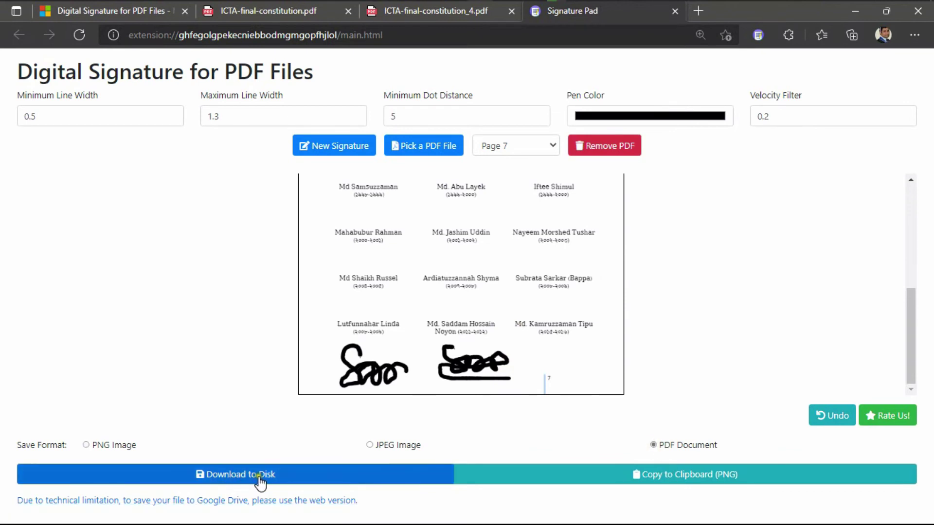
- Save the signed document to disk as signature (5).pdf and open it to check page 7
{"action": "left_click", "coordinate": [275, 474]}
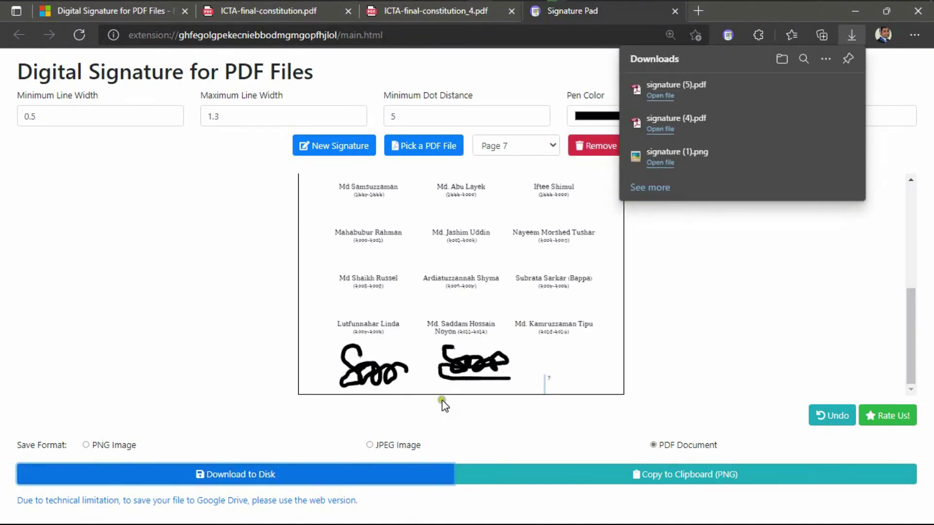
{"action": "left_click", "coordinate": [661, 96]}
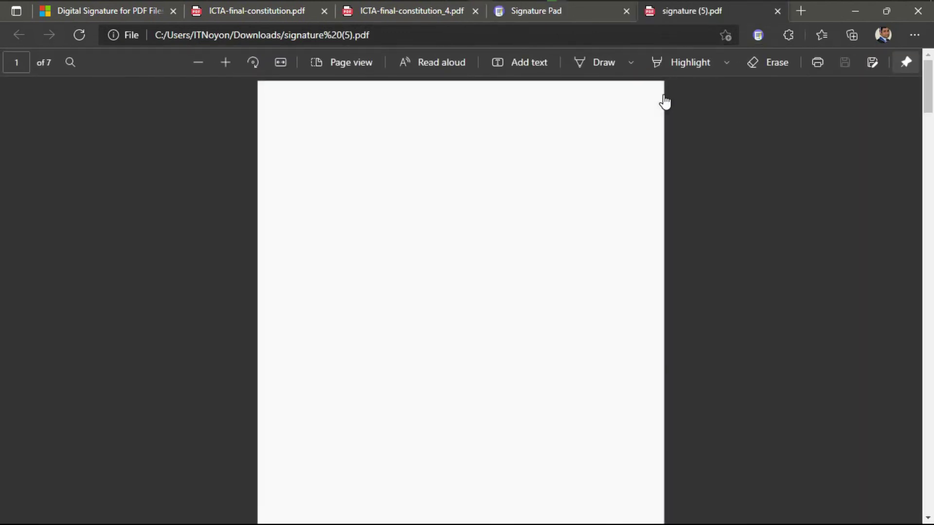
{"action": "scroll", "coordinate": [527, 307], "scroll_direction": "down", "scroll_amount": 20}
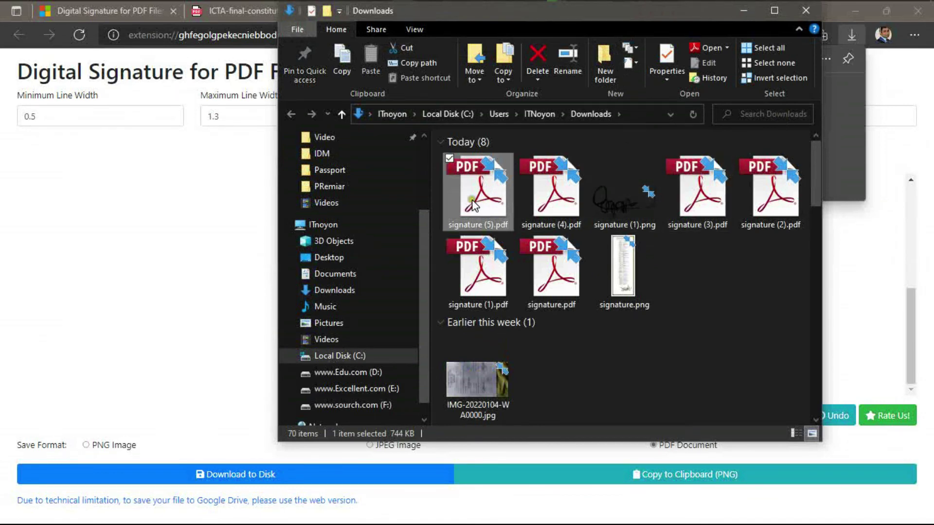
- Return to the Google Drive Constitution folder in Chrome, closing the PDF preview
{"action": "mouse_move", "coordinate": [227, 4]}
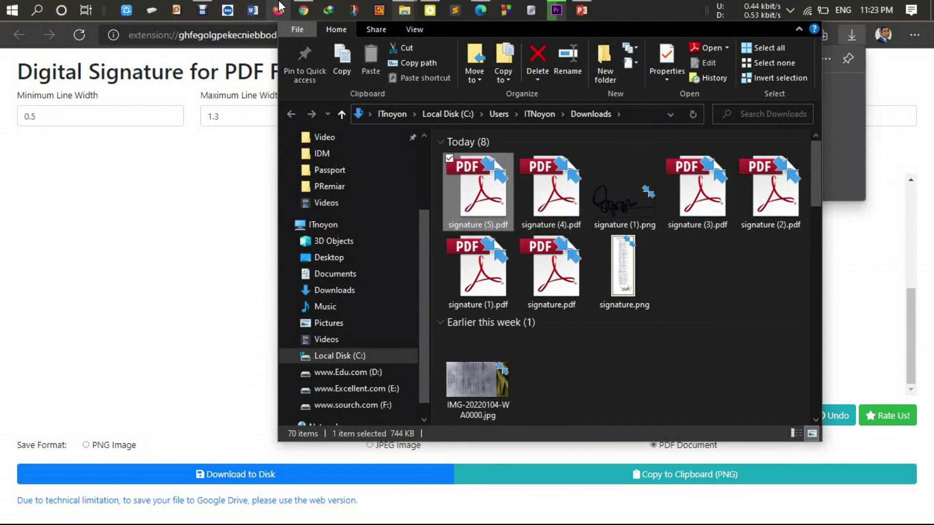
{"action": "left_click", "coordinate": [309, 5]}
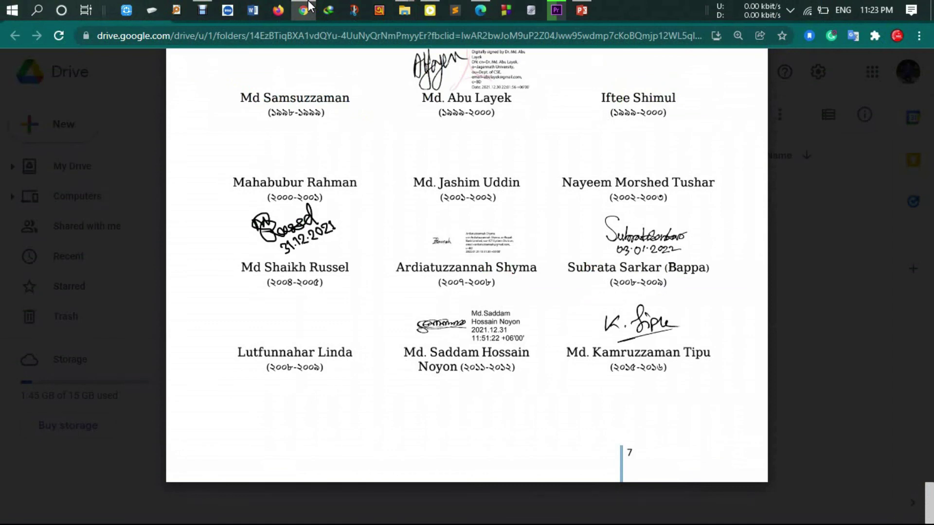
{"action": "left_click", "coordinate": [837, 124]}
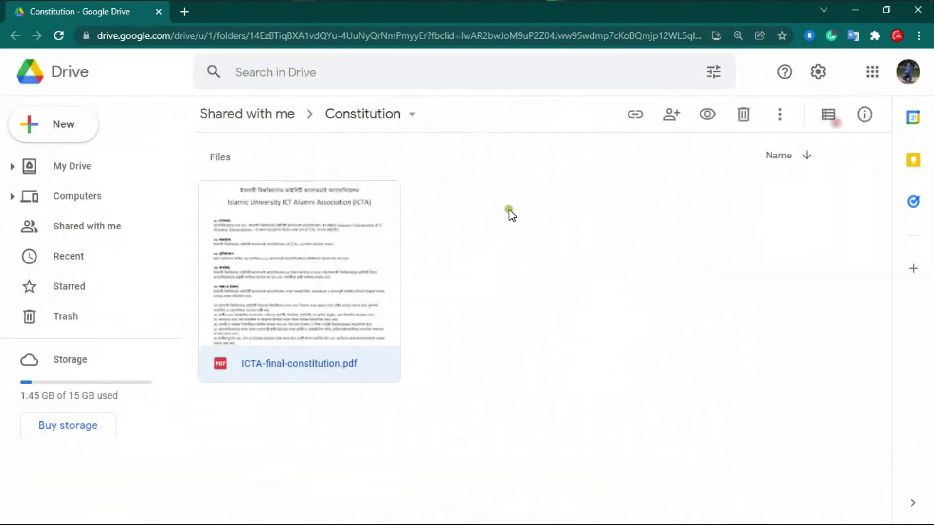